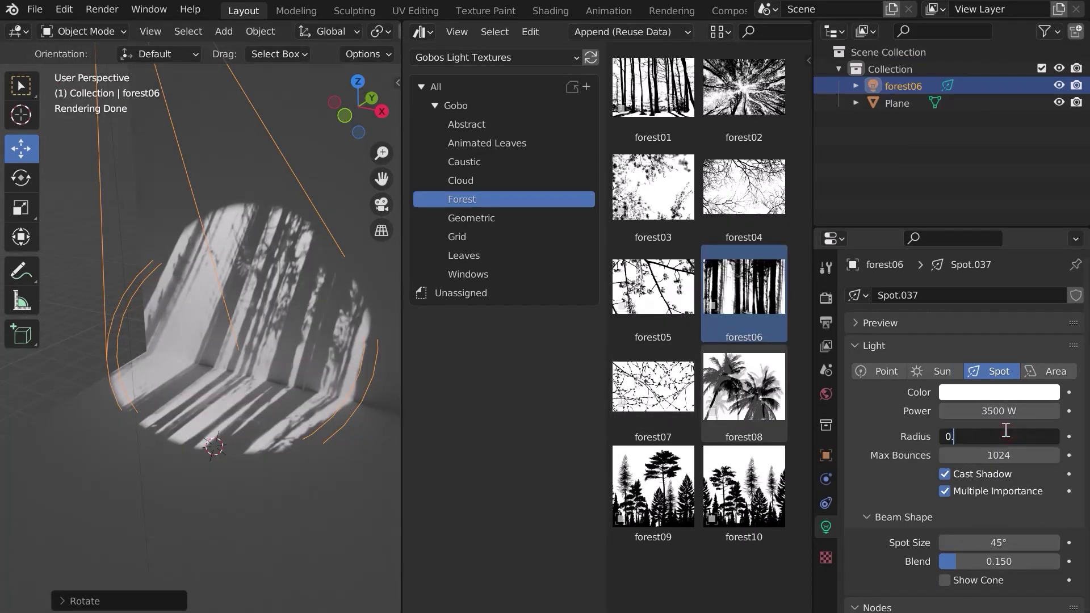
Step: Set the spot radius to 0.1 m, then 0.3 m, and lower AnimatedDeform Speed to 0.010
type("1")
key("Return")
type("3")
key("Return")
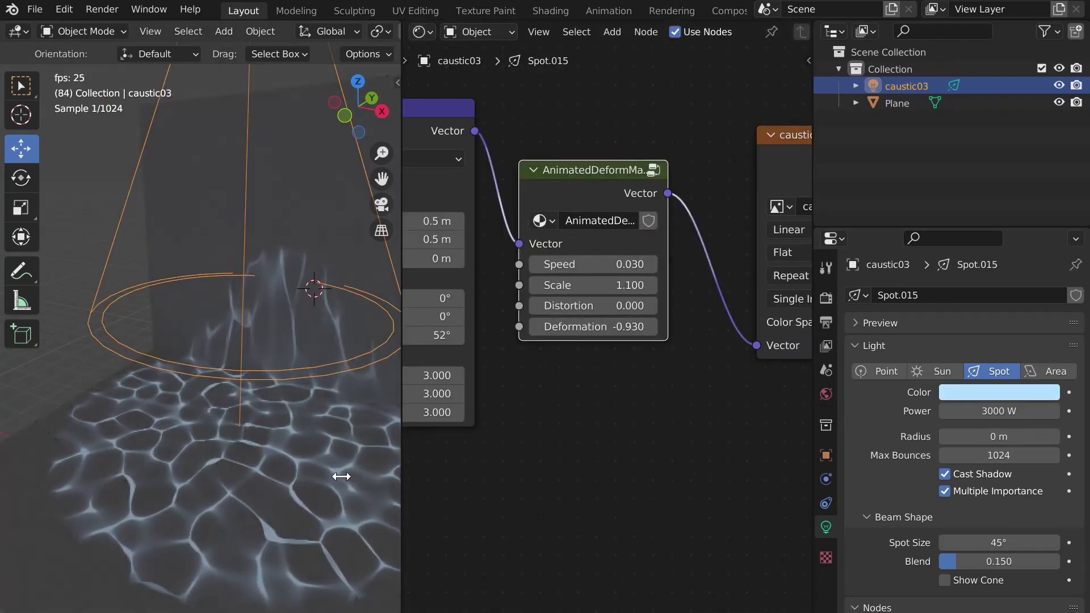
left_click_drag(604, 268, 582, 267)
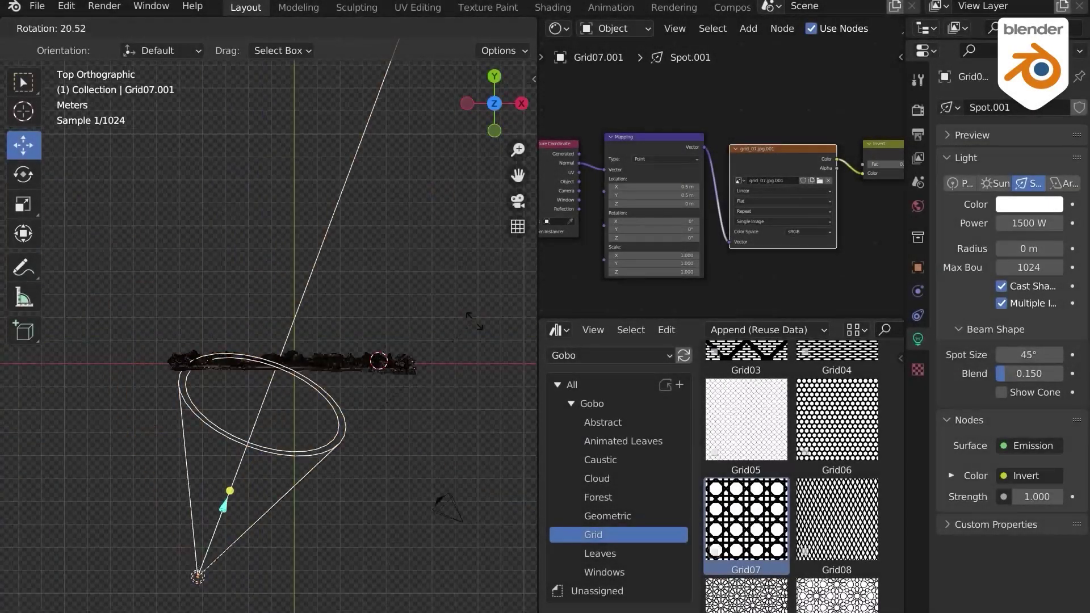
Step: Set the light power to 5000 W, gobo Mapping Scale to 3 and radius to 0.03 m
double_click(1039, 224)
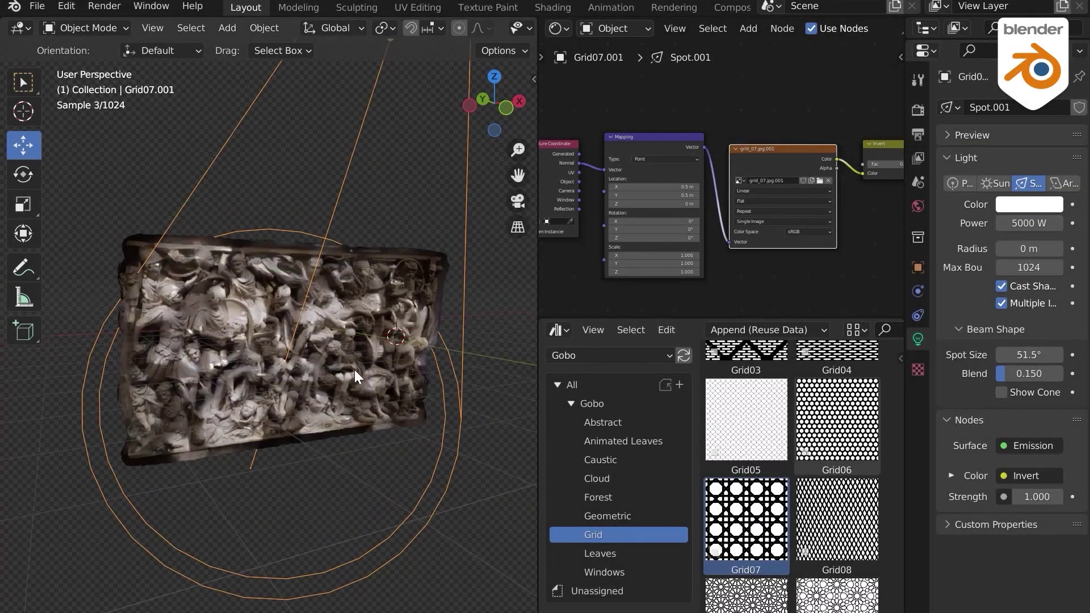
left_click_drag(1029, 248, 1042, 248)
scroll(731, 157, "up", 4)
left_click_drag(658, 176, 709, 175)
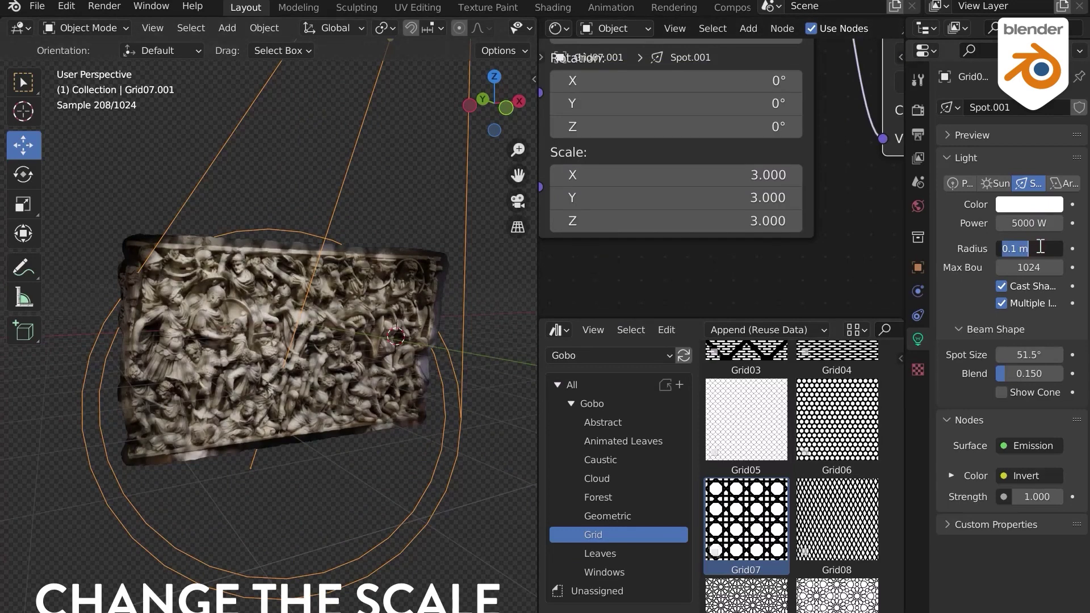
type("0.03")
key("Return")
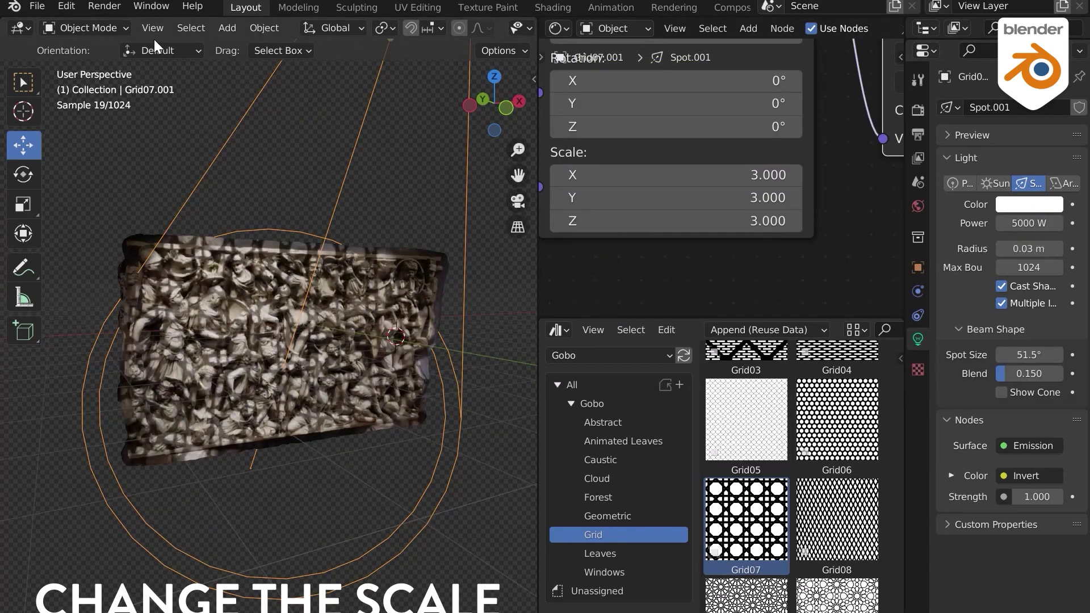
Step: Orbit around the lit truck, then look through the scene camera
middle_click_drag(153, 39, 206, 142)
scroll(245, 118, "up", 3)
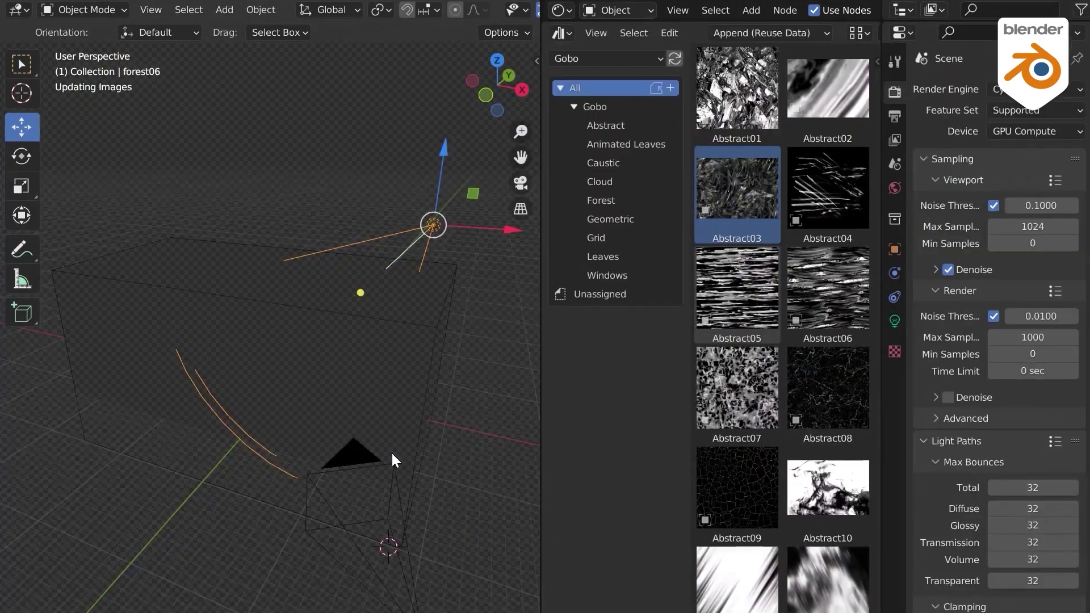
middle_click_drag(390, 451, 339, 449)
scroll(387, 437, "up", 5)
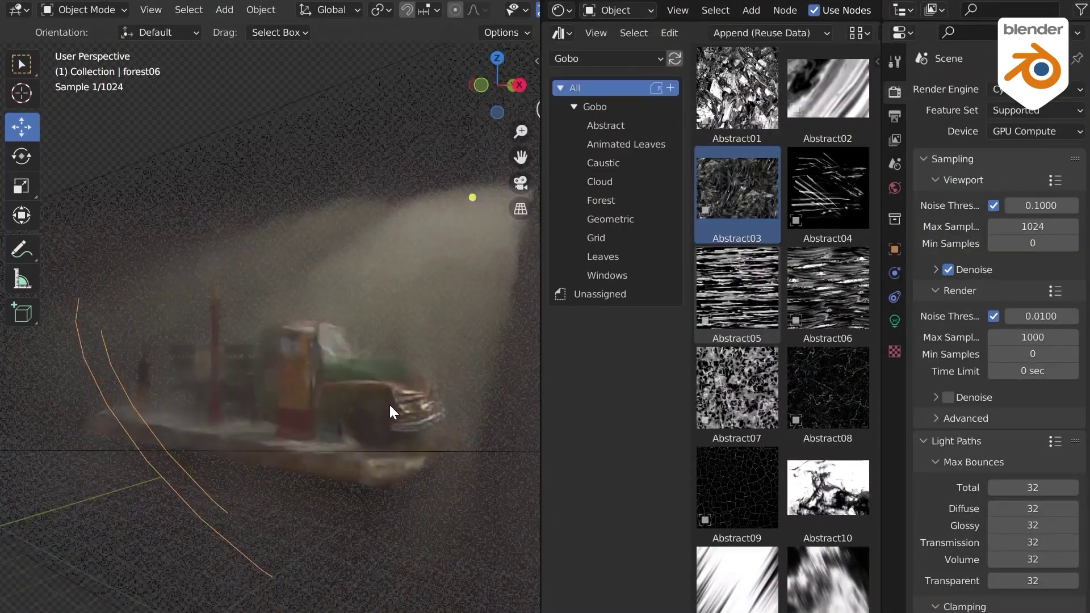
key("KP_0")
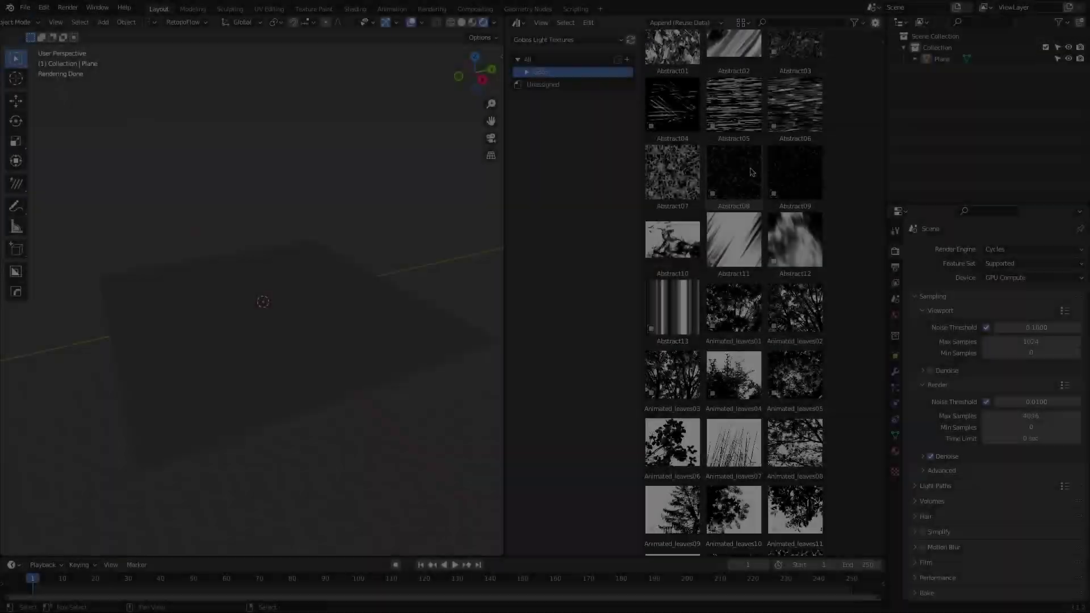
Step: Move the Animated_leaves01 spot light so its leaf shadow pattern fills the view
scroll(751, 172, "down", 15)
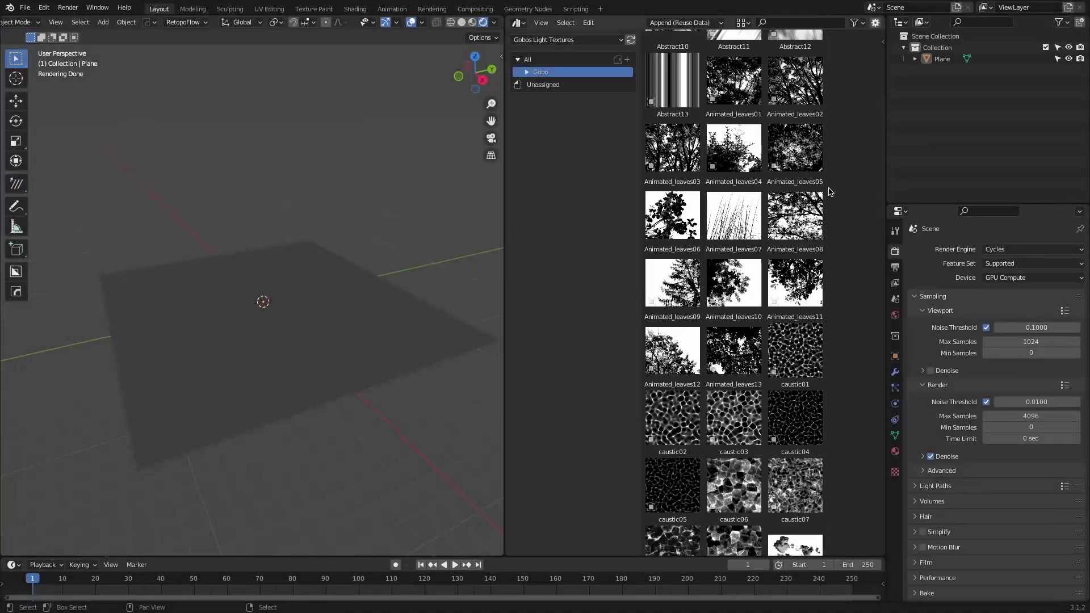
scroll(828, 195, "down", 3)
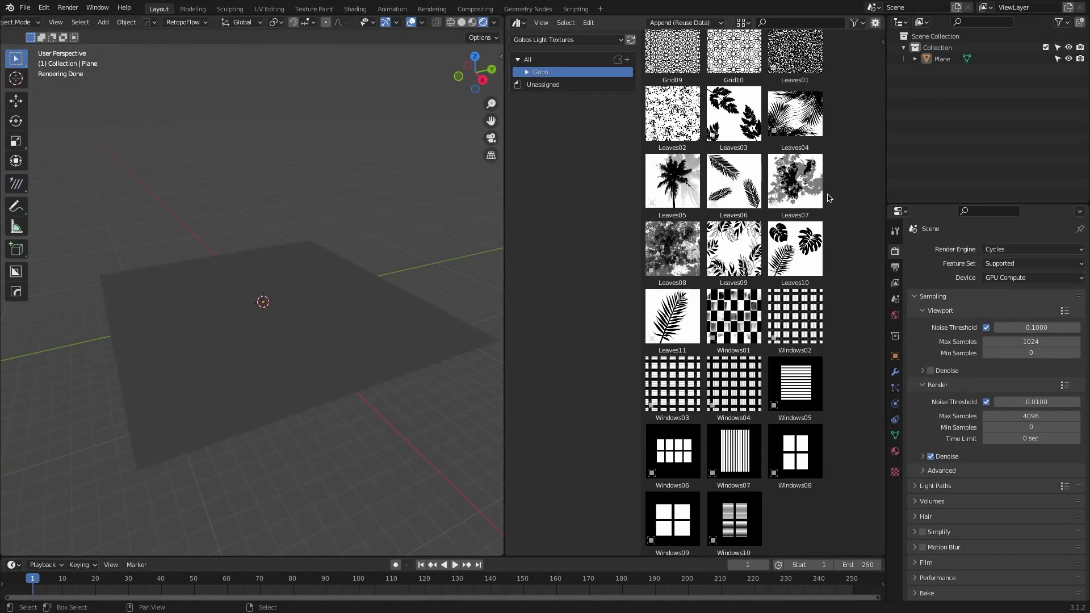
scroll(829, 196, "up", 10)
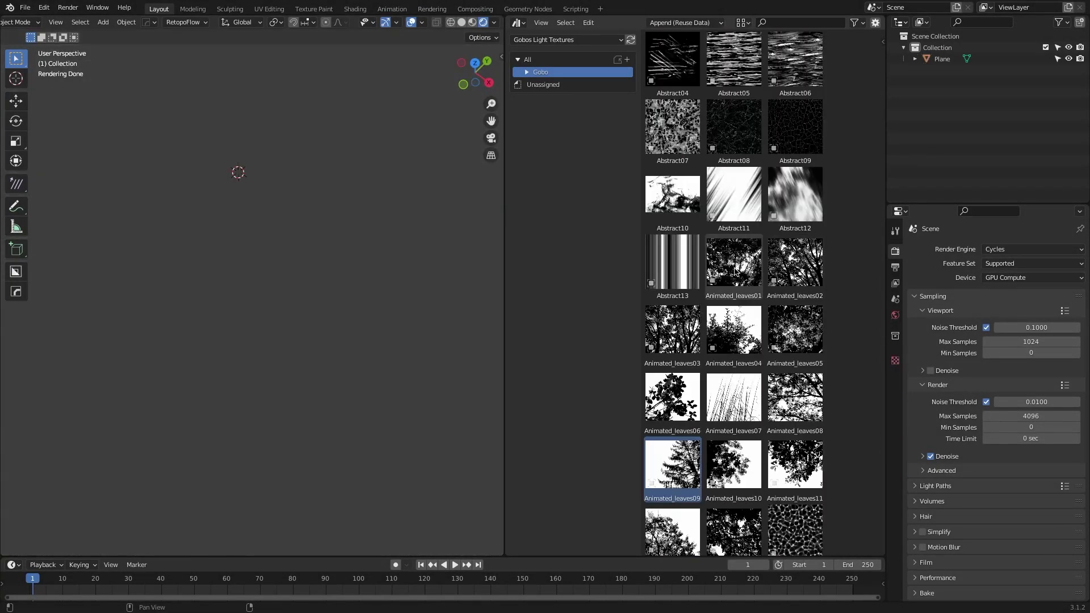
left_click_drag(274, 258, 399, 316)
Step: Expand the Gobo catalog and browse each subcatalog from Abstract through Windows
left_click(527, 72)
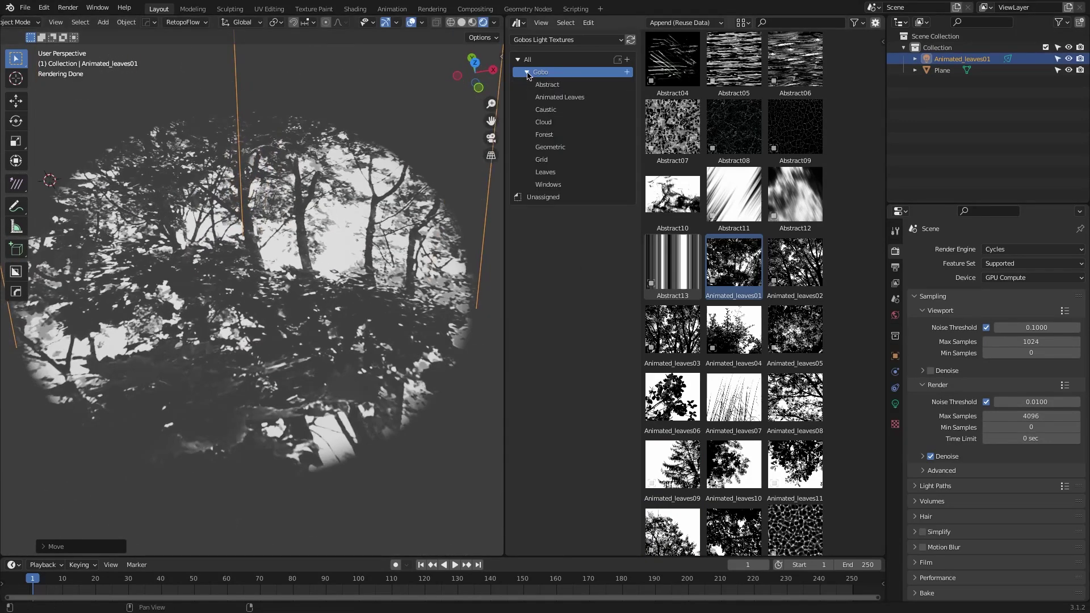
left_click(555, 88)
left_click(556, 98)
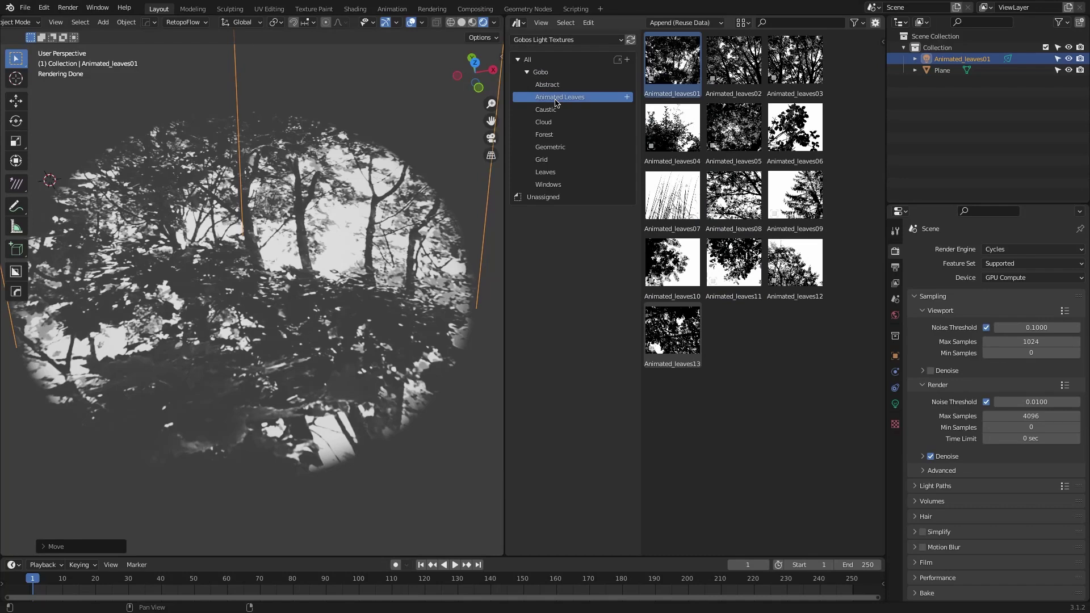
left_click(552, 112)
left_click(550, 122)
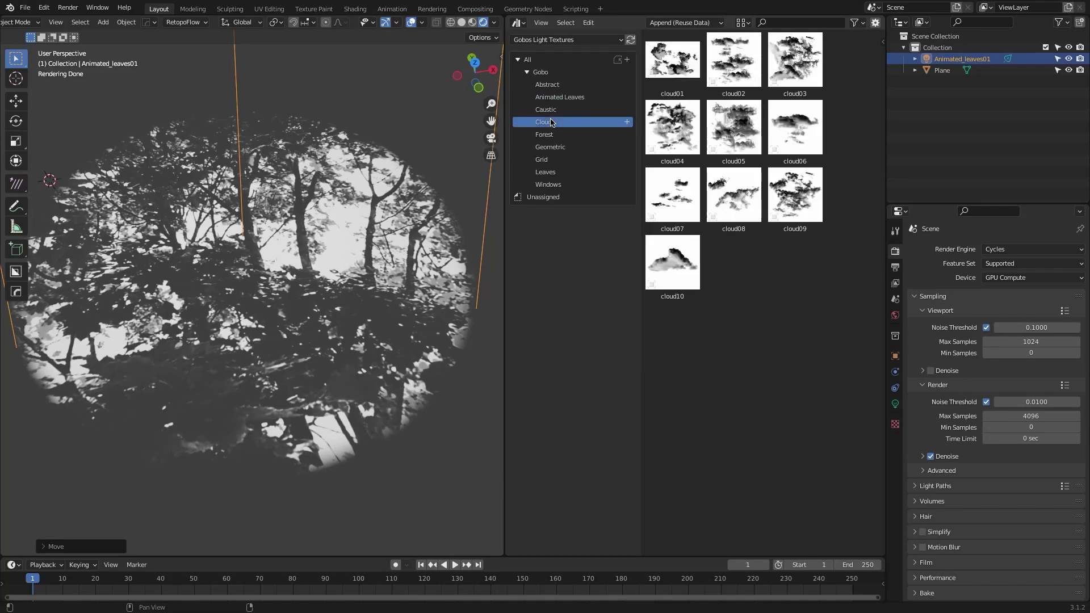
left_click(552, 136)
left_click(554, 148)
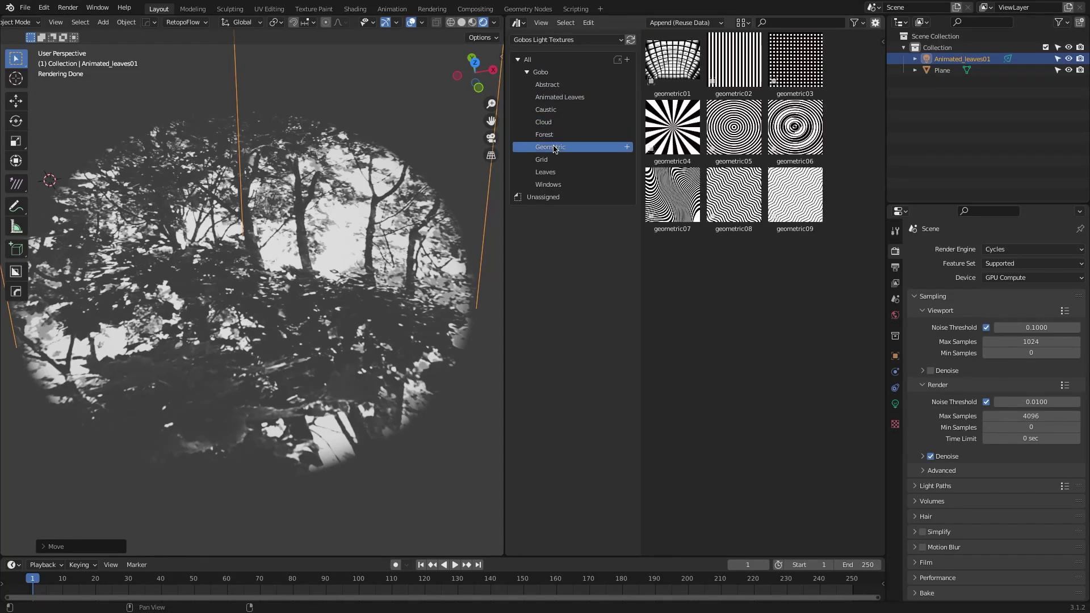
left_click(553, 161)
left_click(553, 173)
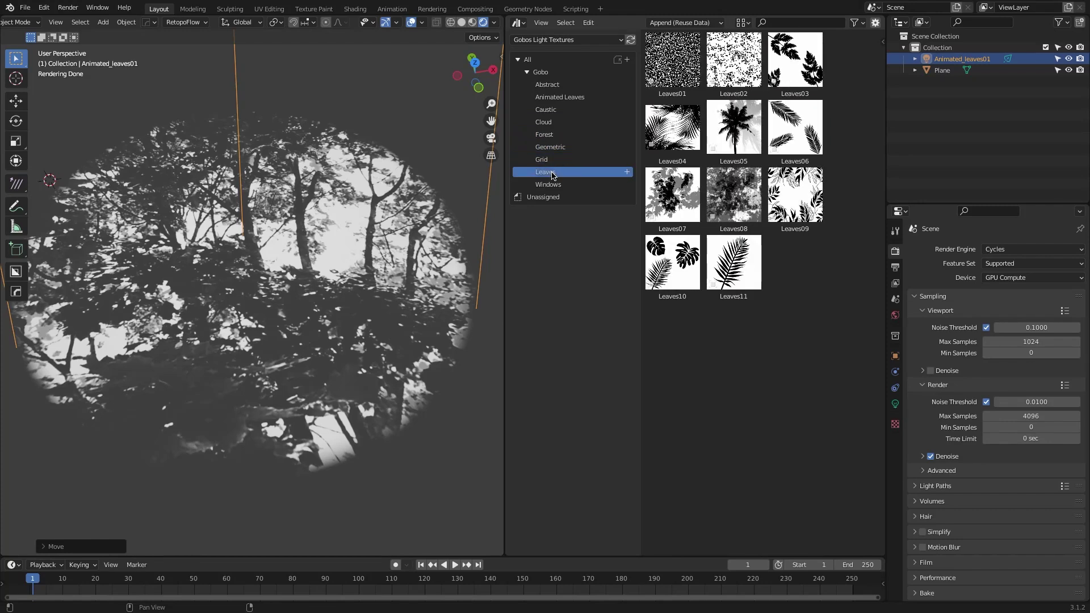
left_click(552, 184)
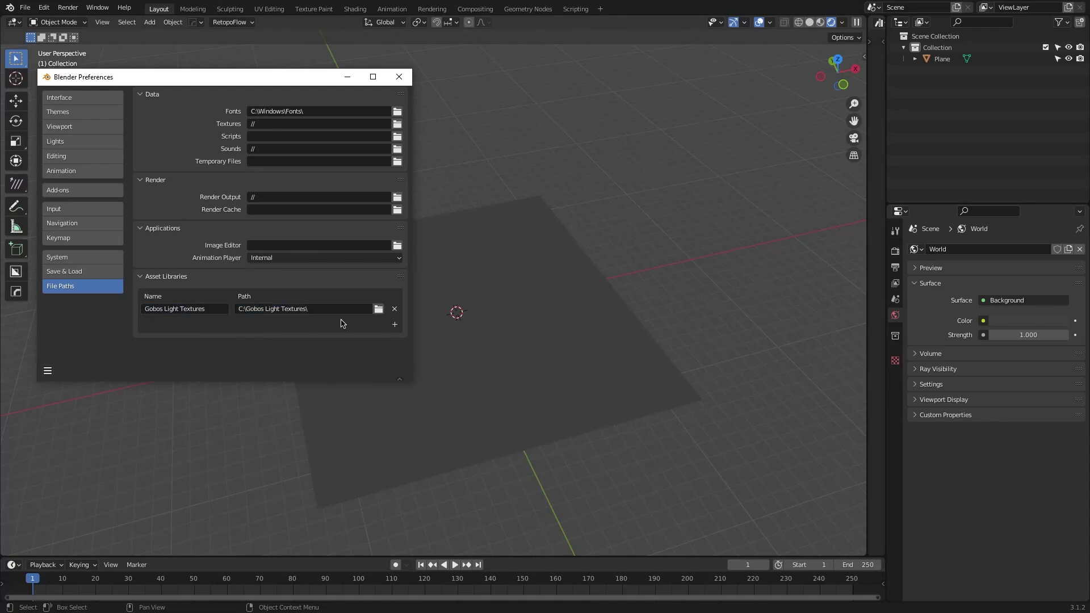
Step: Split off an Asset Browser beside the viewport showing the Gobos Light Textures library thumbnails
left_click_drag(867, 80, 489, 85)
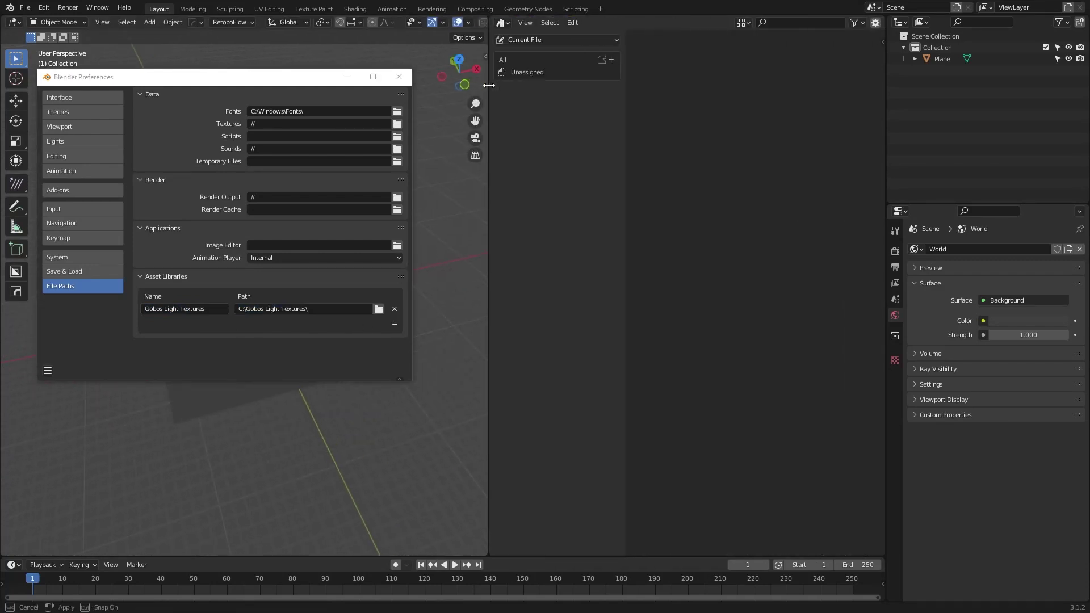
left_click(548, 70)
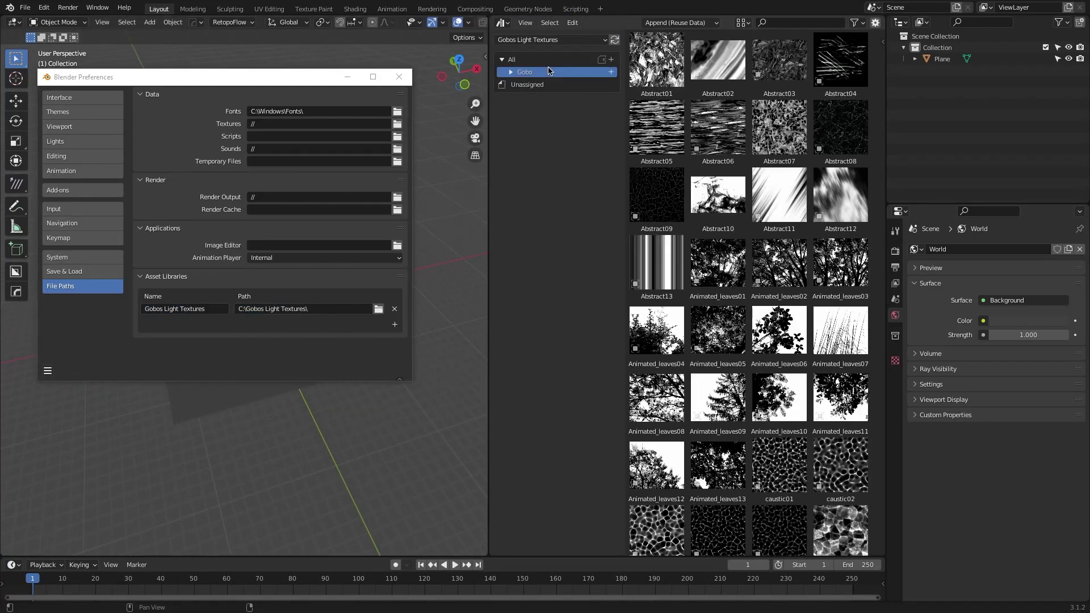
scroll(665, 115, "down", 15)
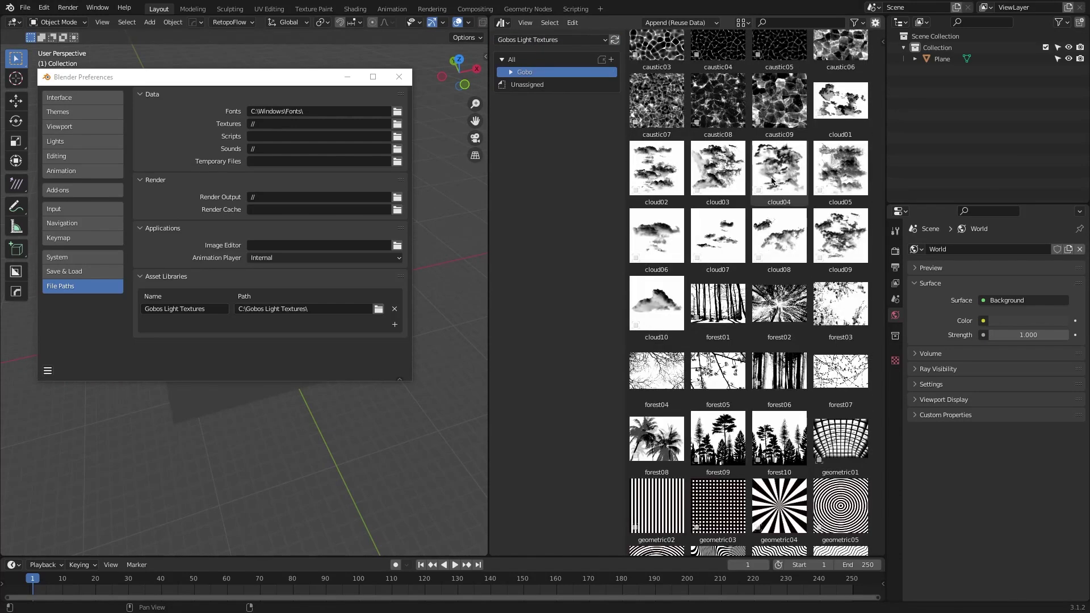
left_click(372, 188)
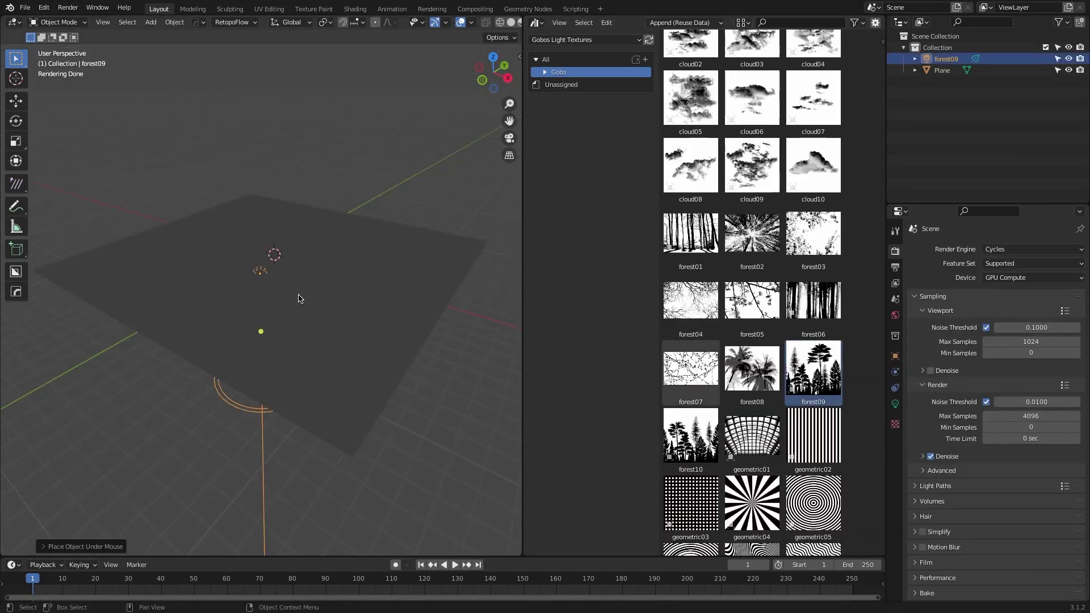
Step: Switch the render engine to Eevee and back to Cycles, then orbit around the forest09 projection
scroll(321, 270, "up", 5)
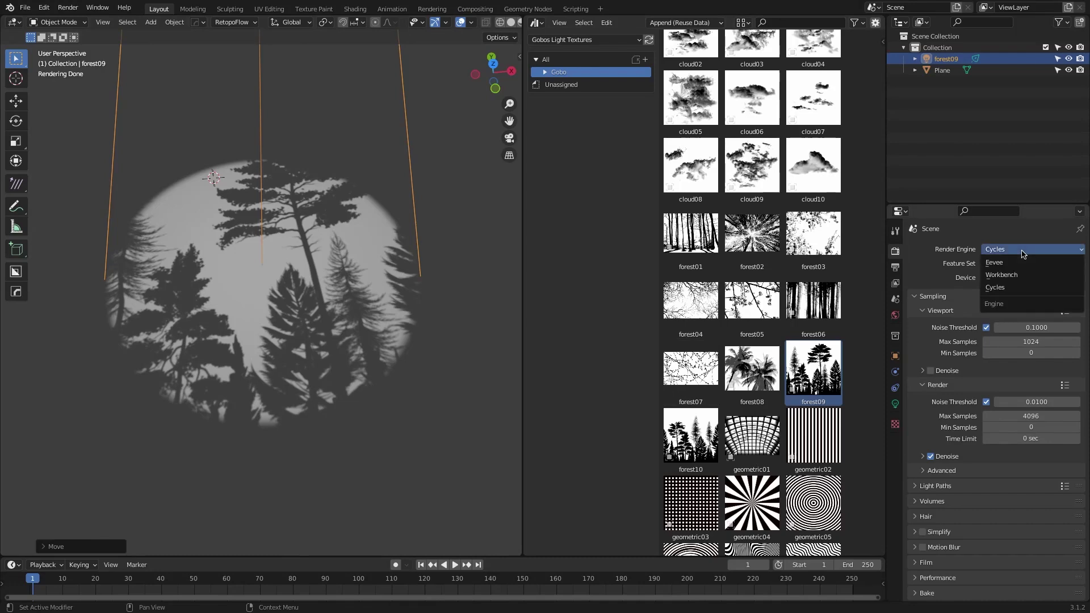
left_click(1017, 262)
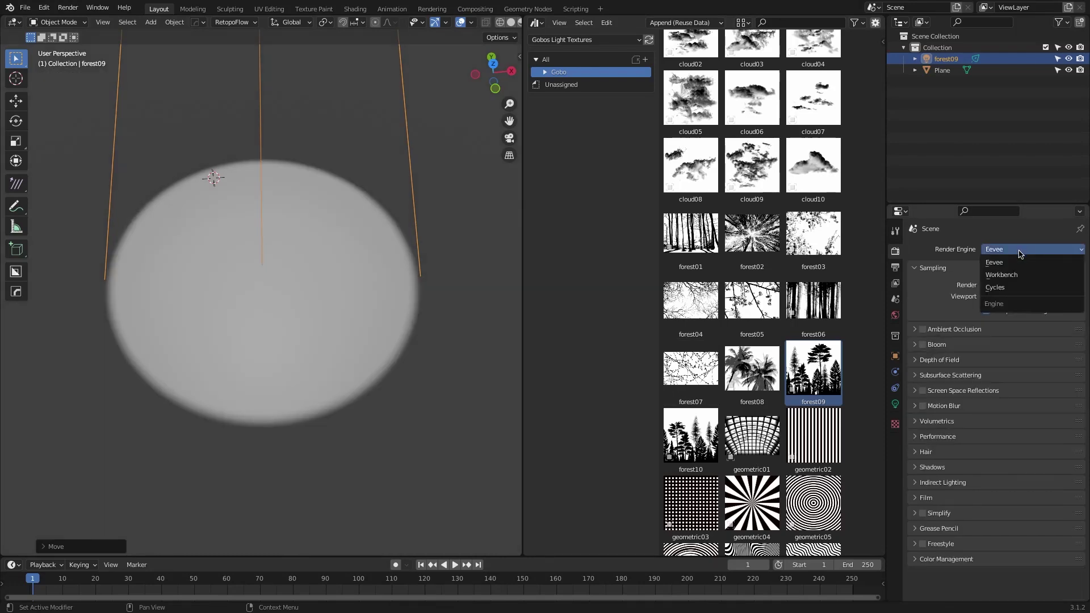
left_click(1014, 287)
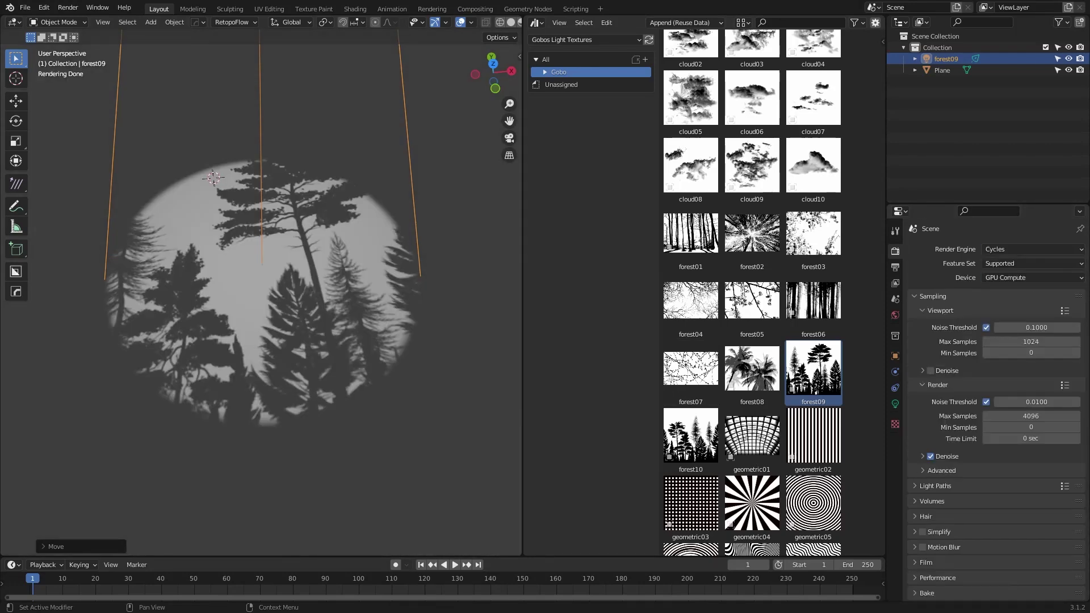
middle_click_drag(215, 369, 313, 337)
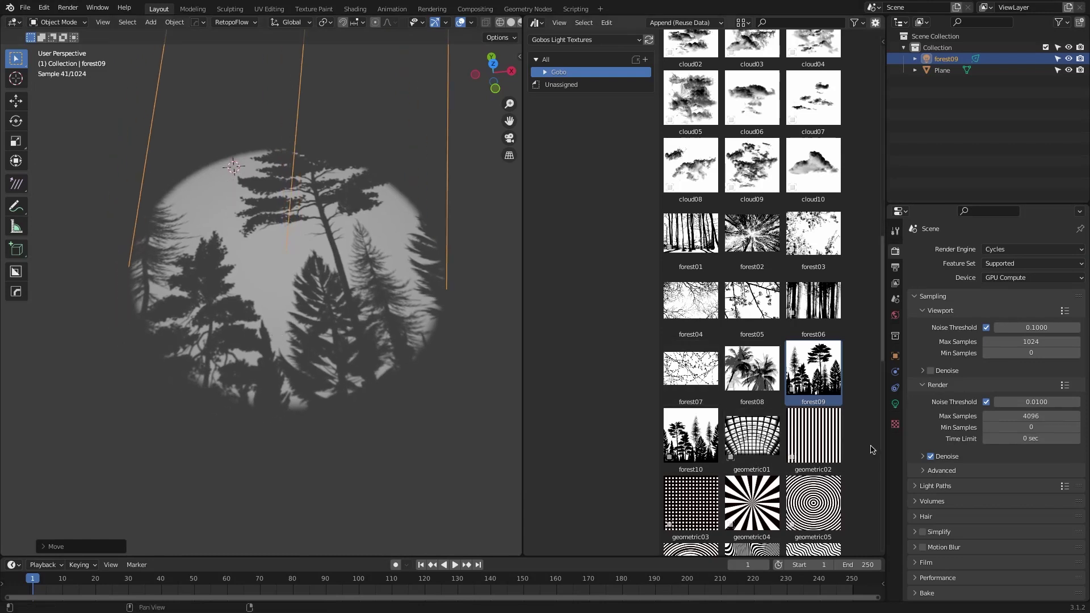
Step: Give the forest09 spot light 5000 W power, a small radius, cyan colour, 64.7° cone and 0.545 blend
left_click(895, 403)
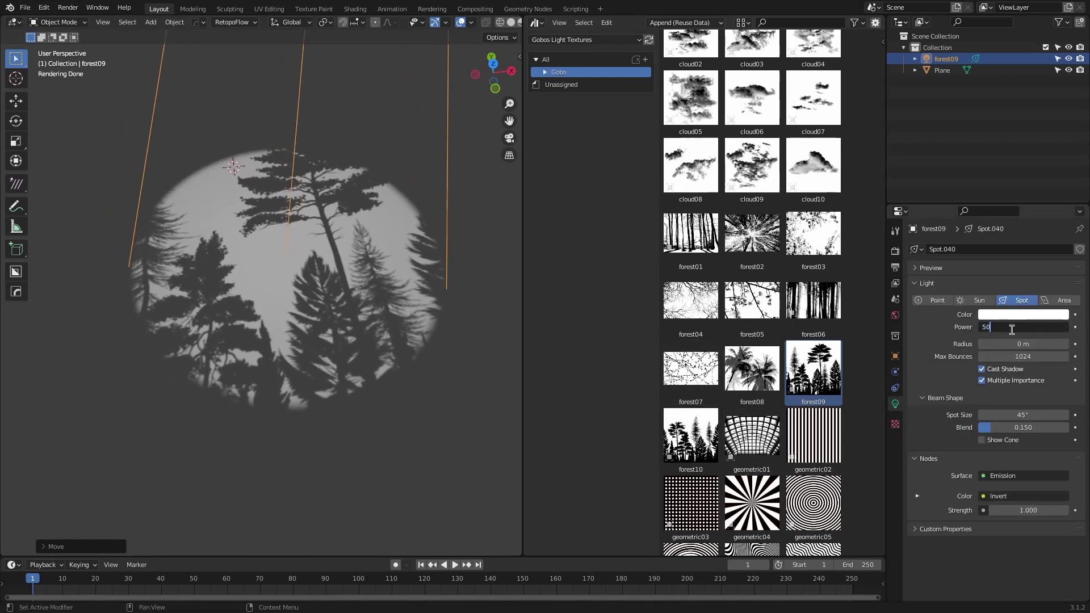
key("Return")
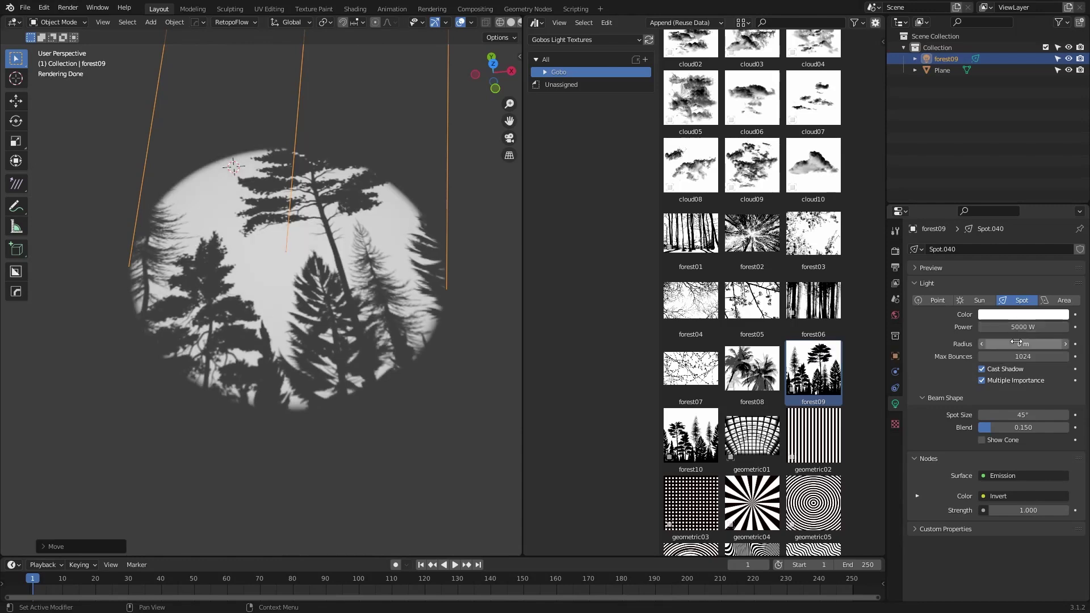
mouse_move(1016, 343)
left_mouse_down()
mouse_move(1039, 342)
mouse_move(999, 344)
left_mouse_up()
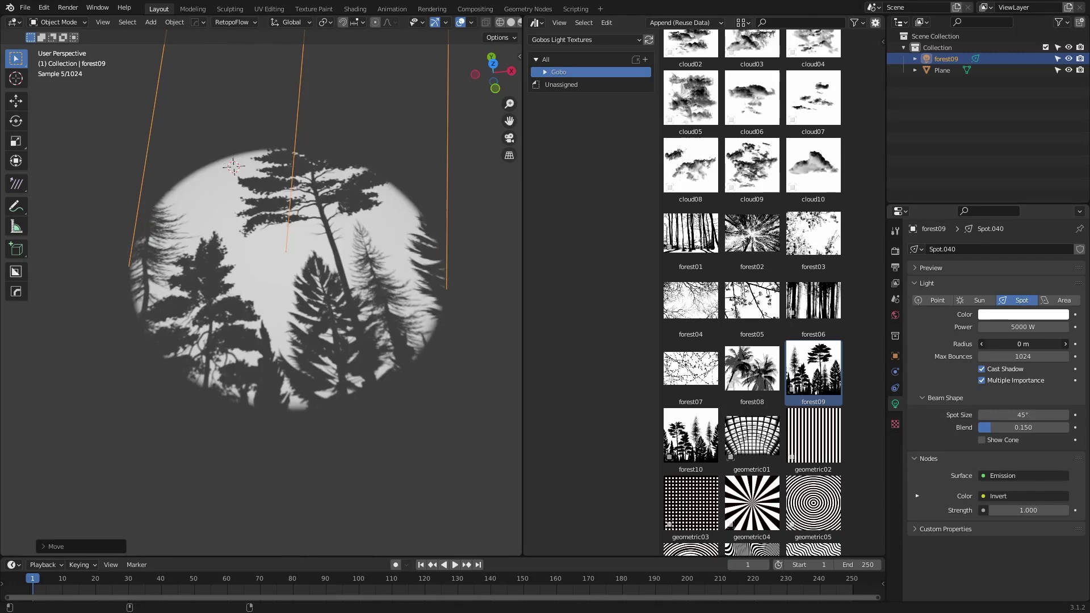
mouse_move(1011, 209)
left_mouse_down()
mouse_move(1020, 208)
mouse_move(1012, 190)
left_mouse_up()
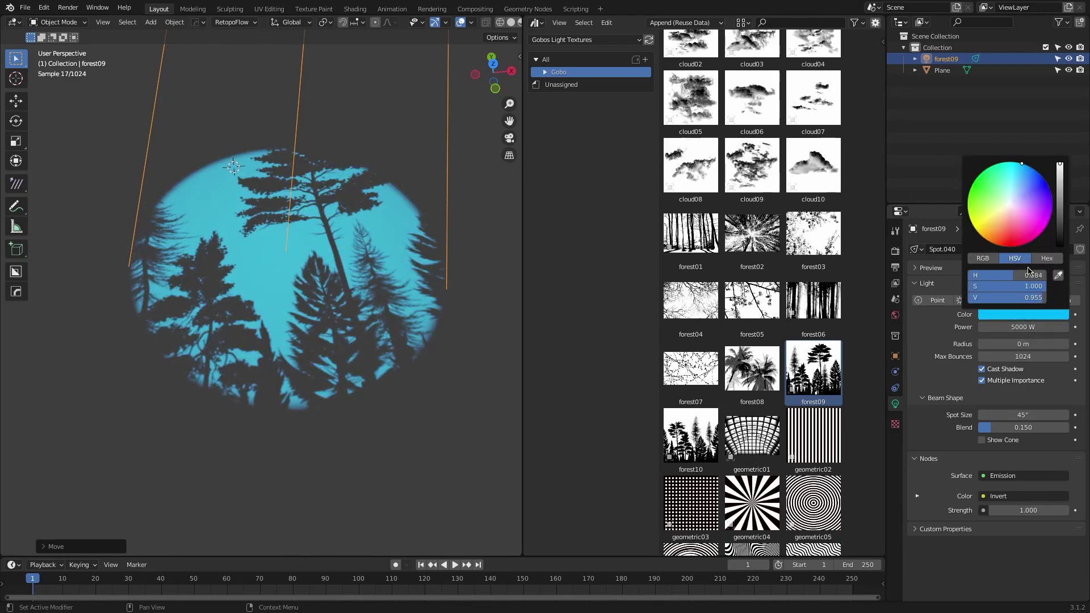
mouse_move(1021, 415)
left_mouse_down()
mouse_move(1050, 415)
mouse_move(1018, 431)
left_mouse_up()
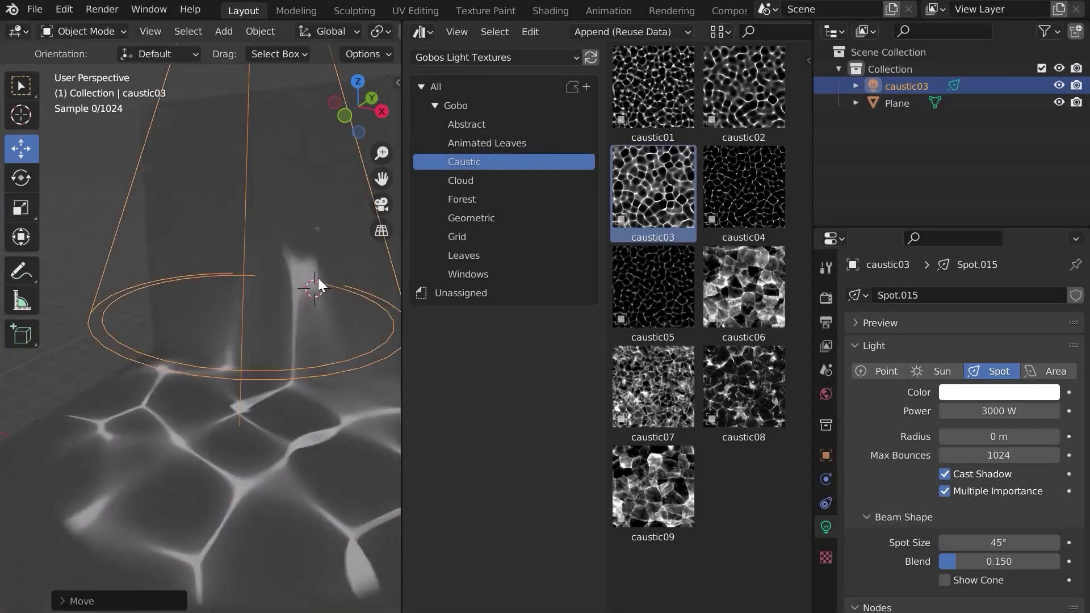
Step: Show the caustic03 light's nodes in the Shader Editor and set Mapping Scale 3 and Z rotation 52°
left_click(999, 392)
left_click_drag(980, 236, 967, 227)
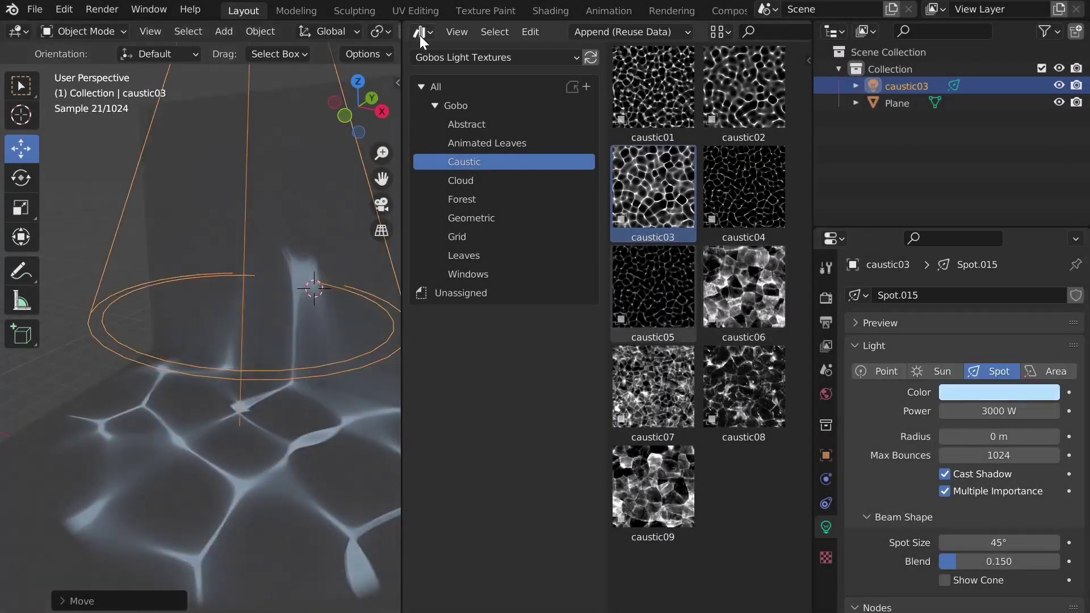
left_click(417, 33)
left_click(454, 192)
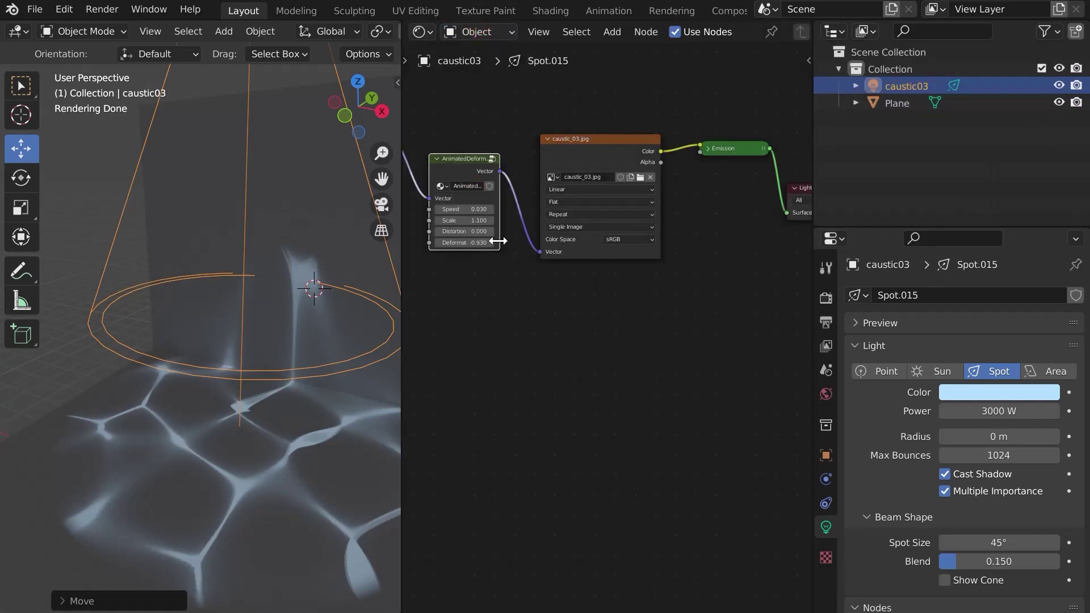
key("KP_Decimal")
type("3")
key("Return")
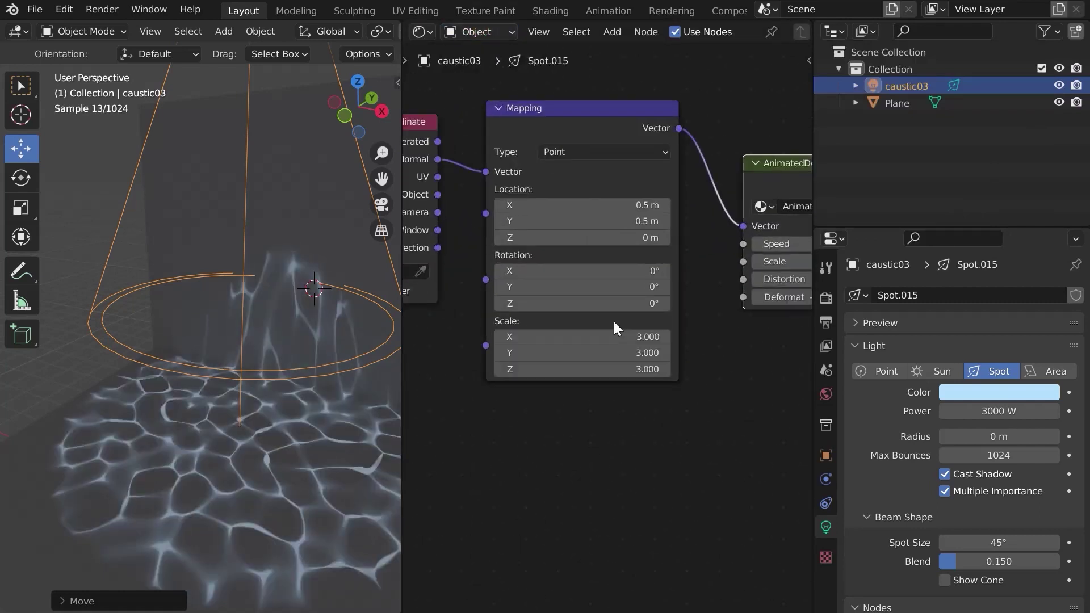
mouse_move(603, 304)
left_mouse_down()
mouse_move(619, 304)
mouse_move(602, 304)
left_mouse_up()
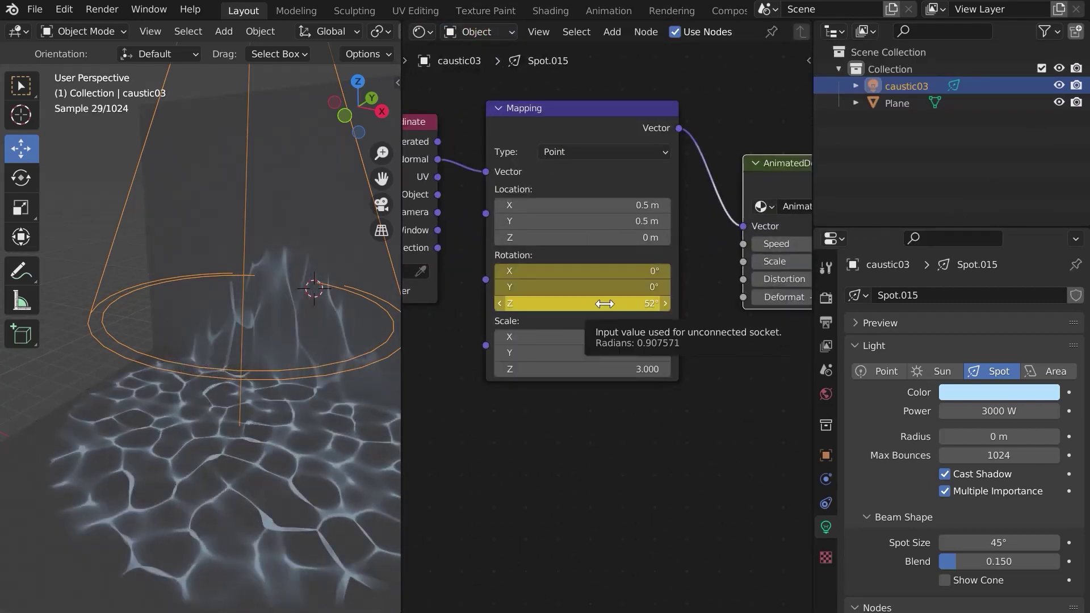
Step: Play the animation and set AnimatedDeform Speed to 0.010 and Scale to 0.430
middle_click_drag(604, 304, 538, 462)
scroll(591, 168, "up", 3)
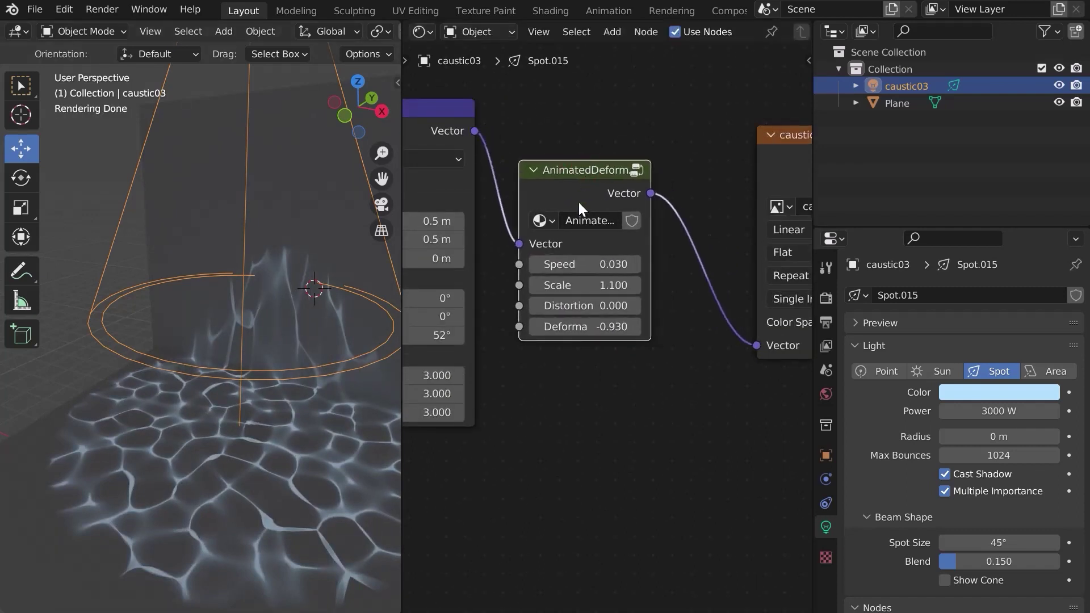
key("space")
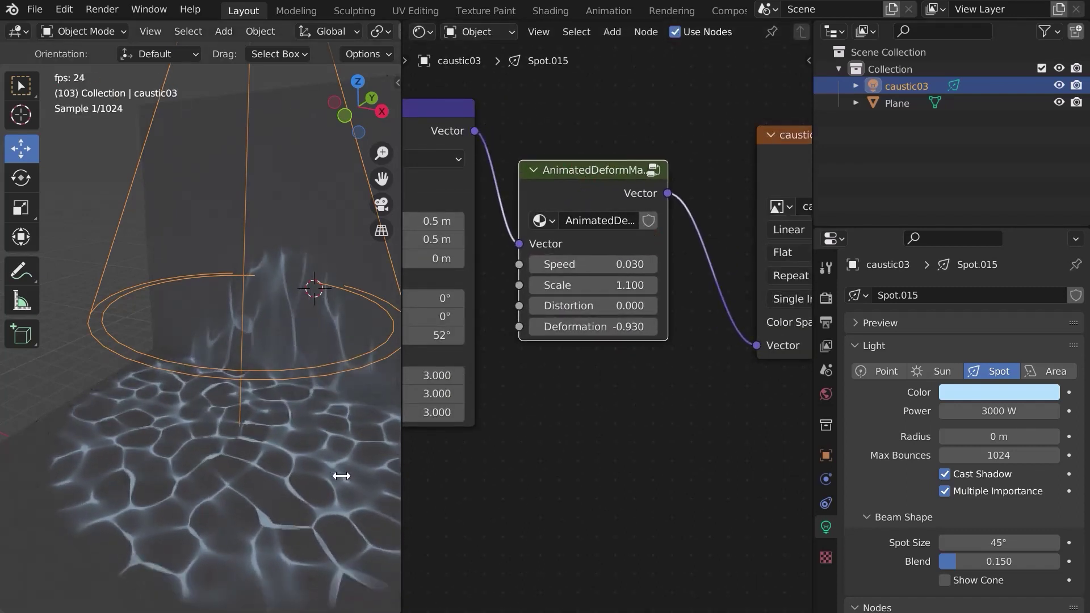
double_click(597, 264)
type("0.01")
key("Return")
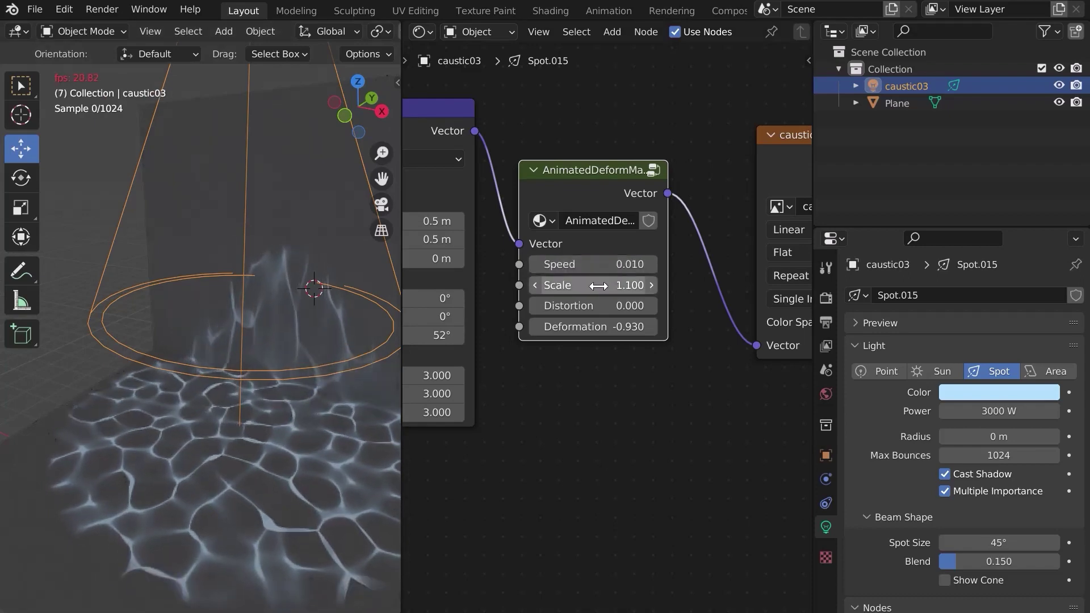
double_click(601, 285)
type("0.43")
key("Return")
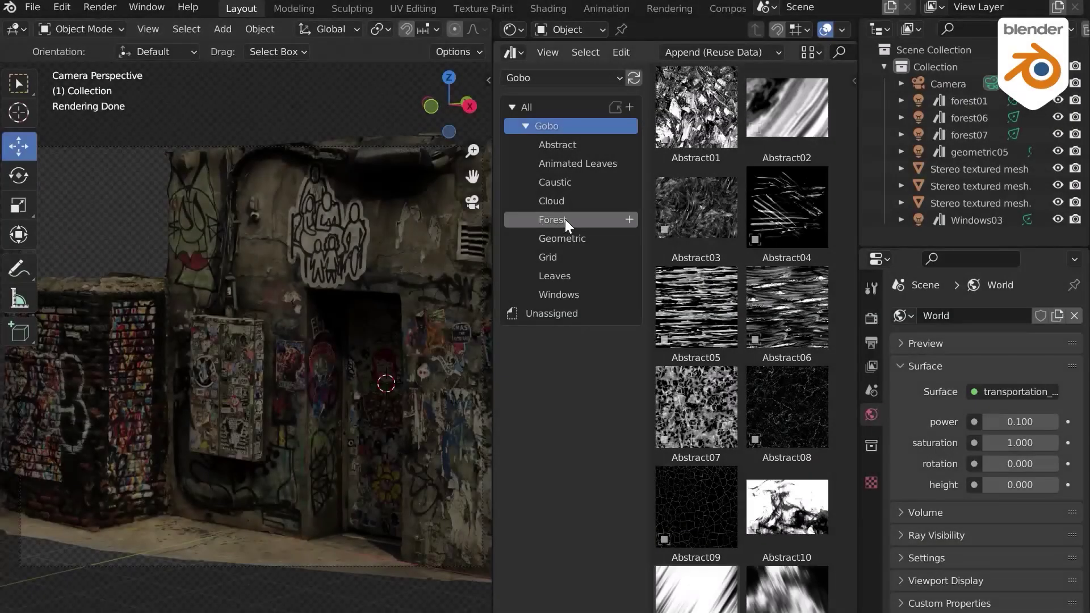
Step: Add the forest06 gobo from the Forest category and set its light radius to 0.1 m
left_click(564, 219)
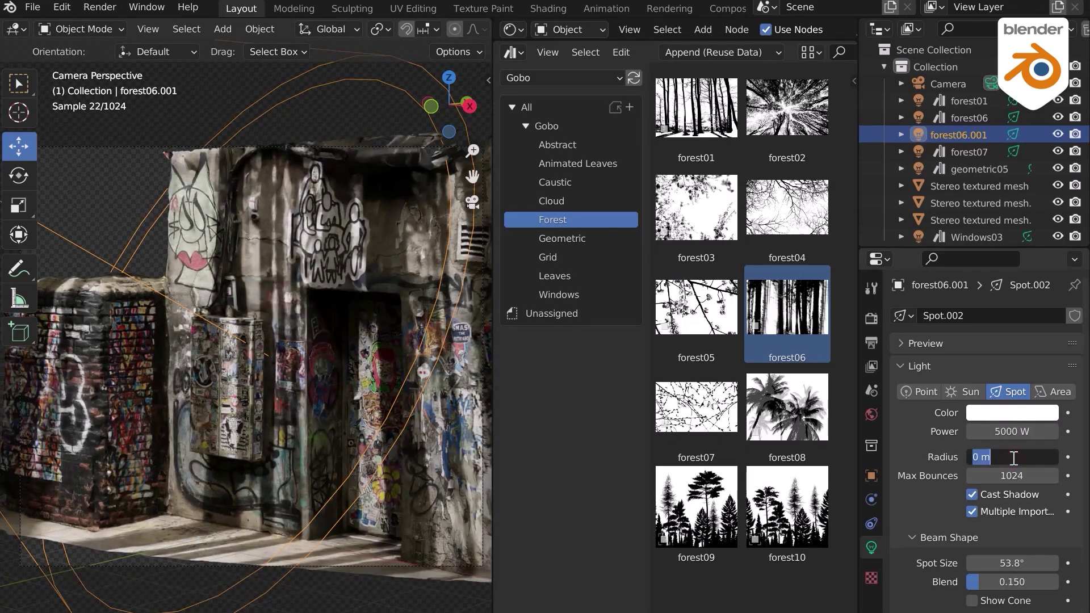
left_click_drag(1009, 457, 990, 456)
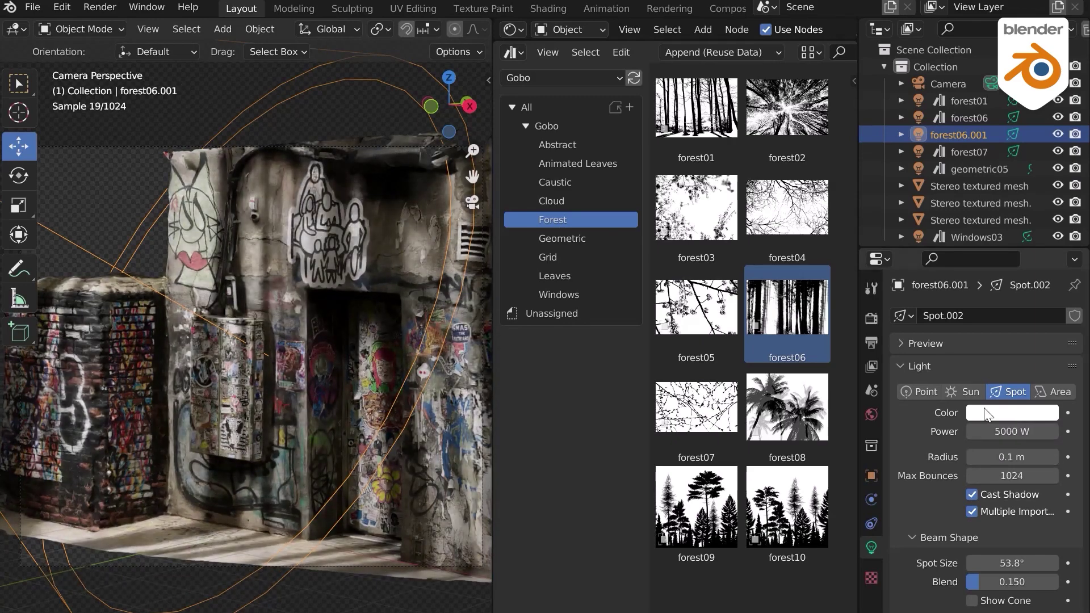
left_click(987, 415)
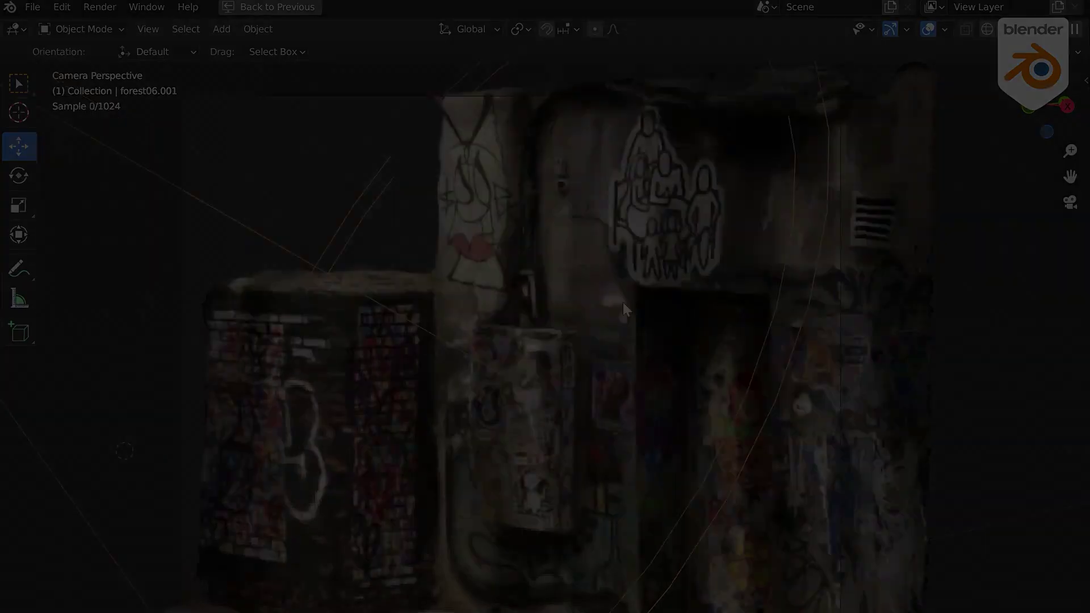
Step: Switch the viewport to Rendered shading and view the truck through the scene camera
key("z")
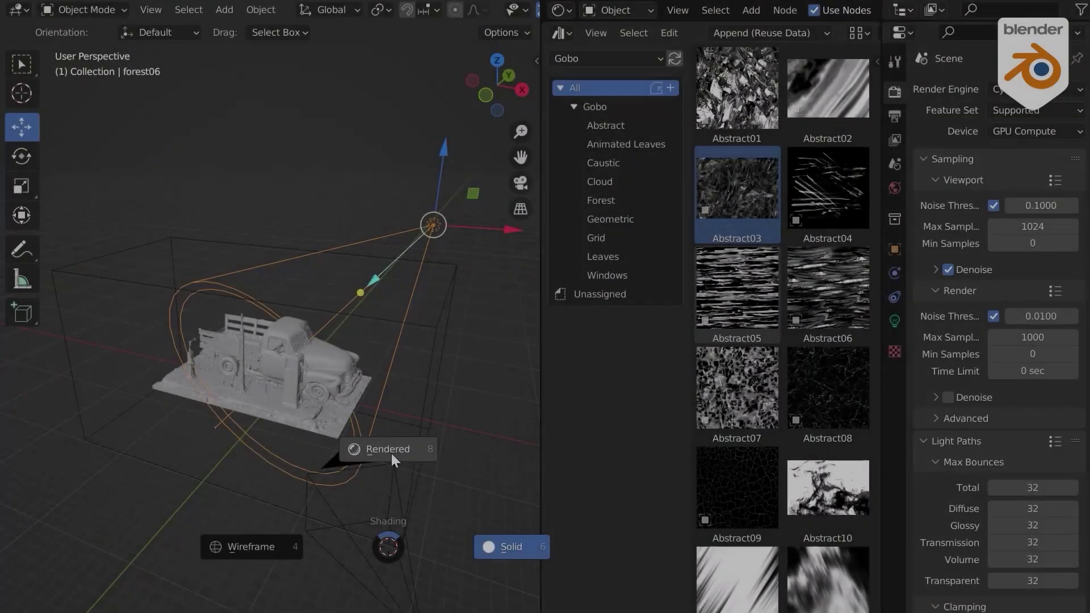
left_click(390, 453)
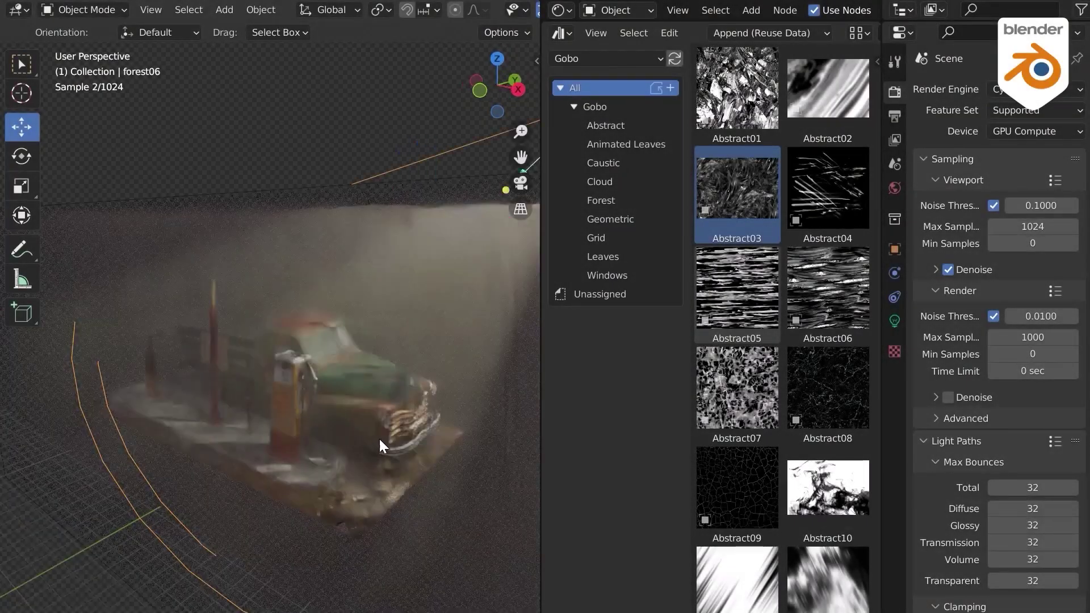
key("KP_0")
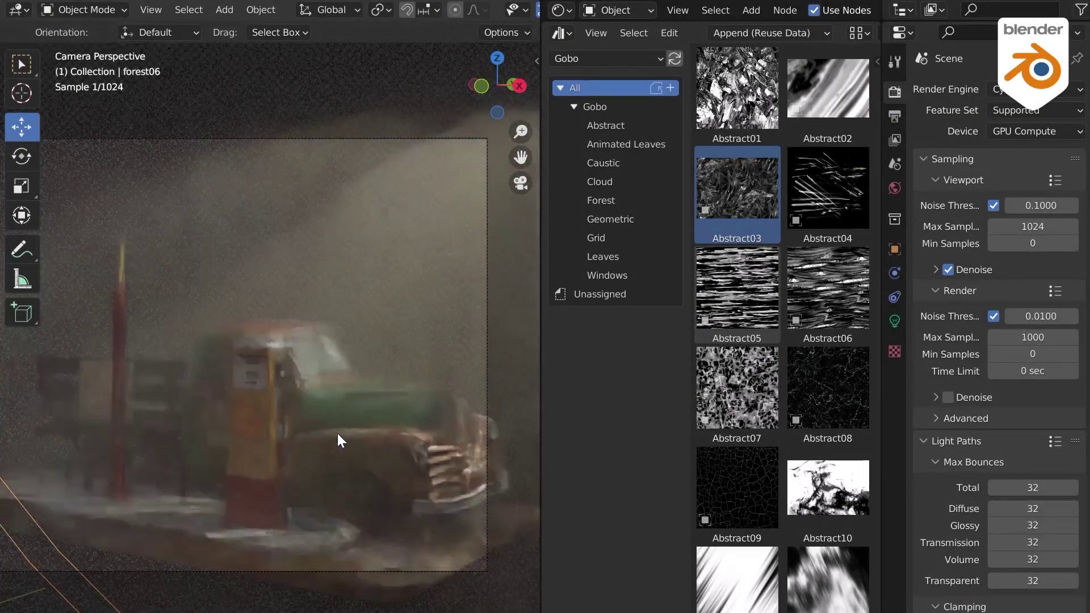